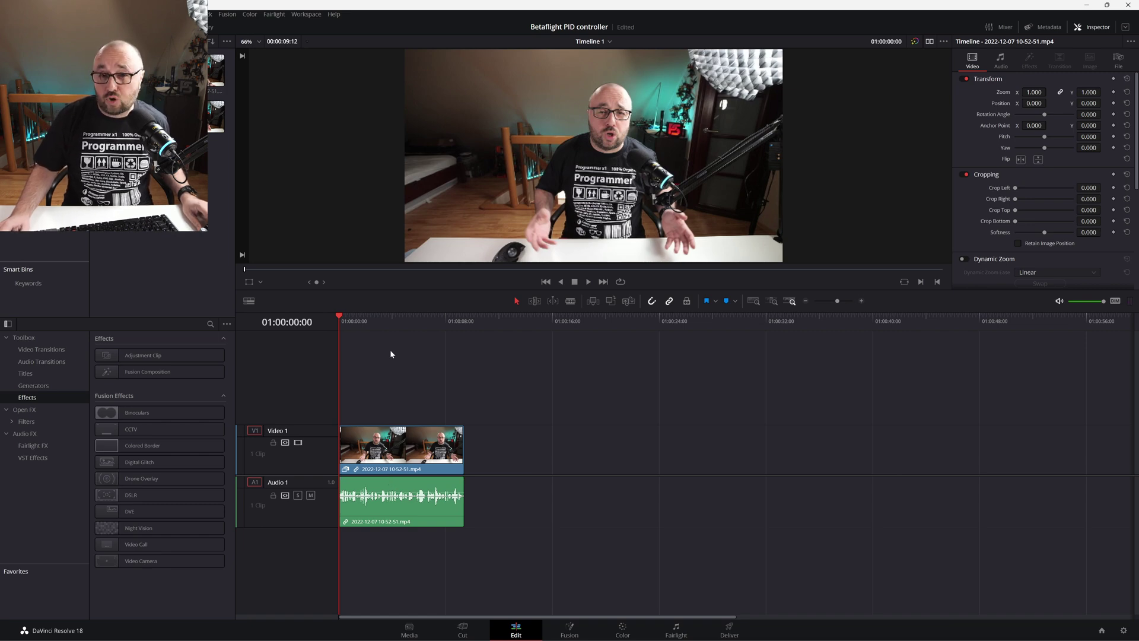
Play the clip's opening seconds, stopping around 01:00:03:28, to hear its current level.
key(space)
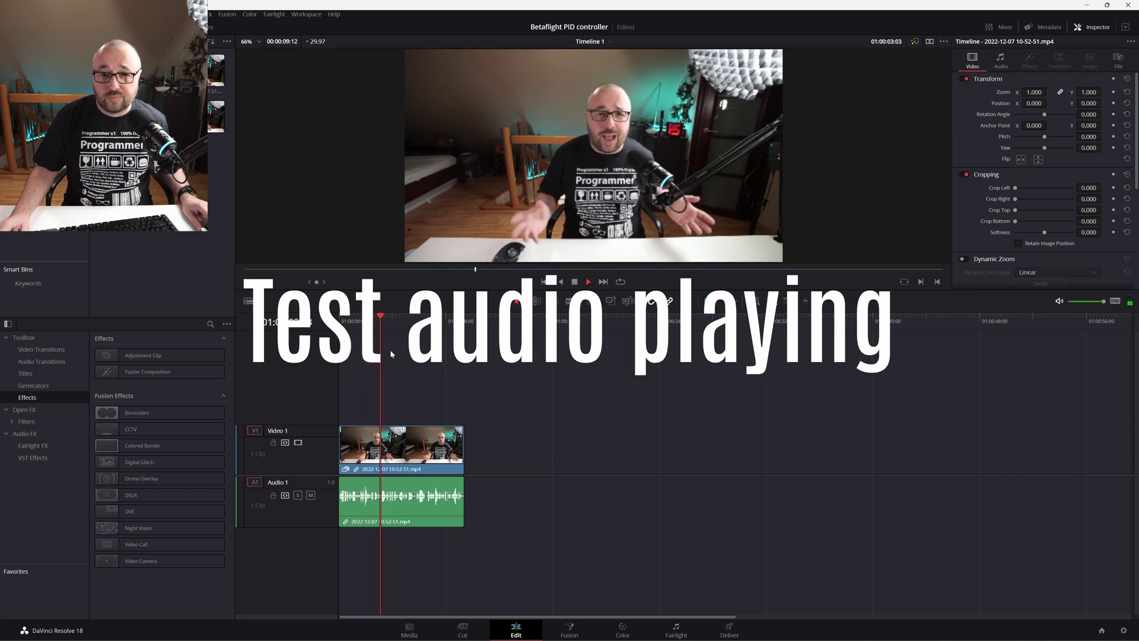
key(space)
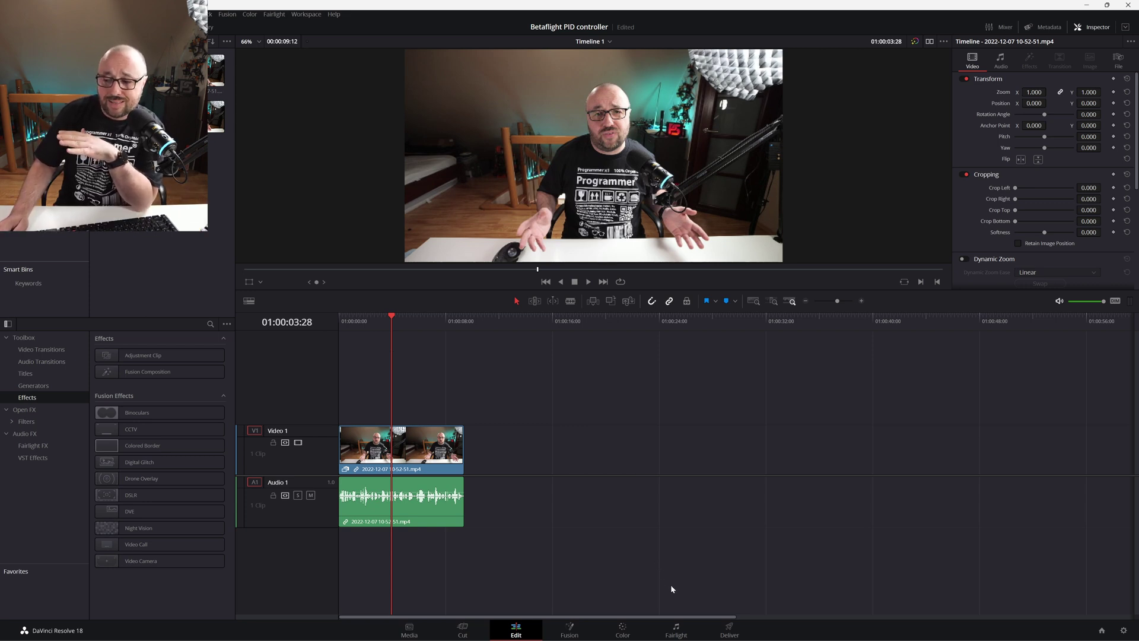
Switch to the Fairlight page, set the Loudness meter to BS.1770-4, and return to the timeline start.
click(676, 630)
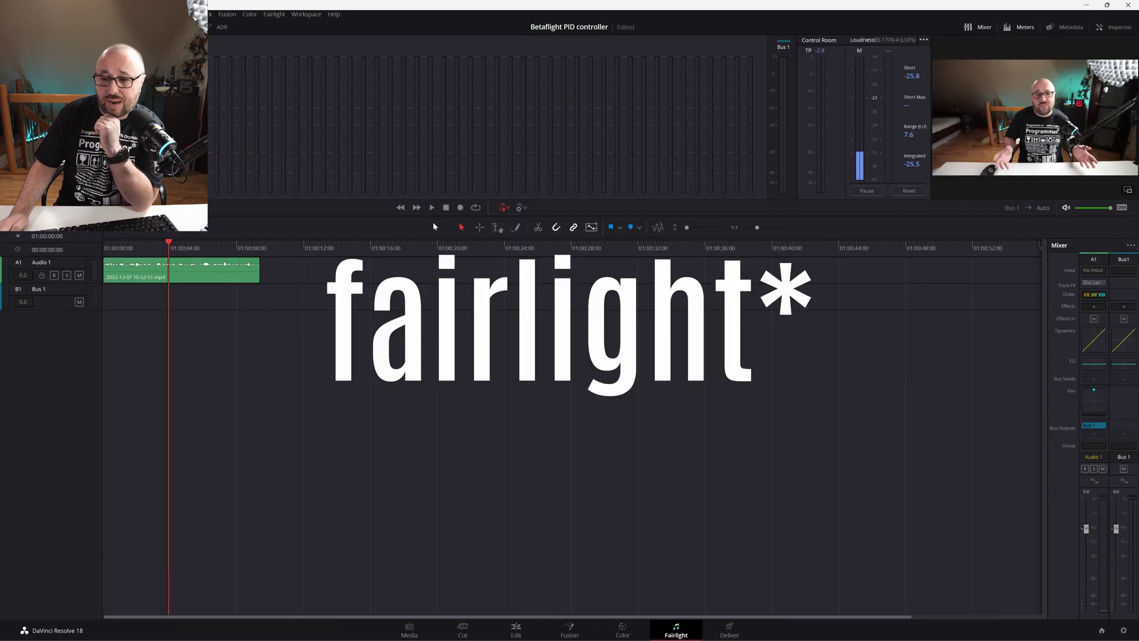
click(923, 40)
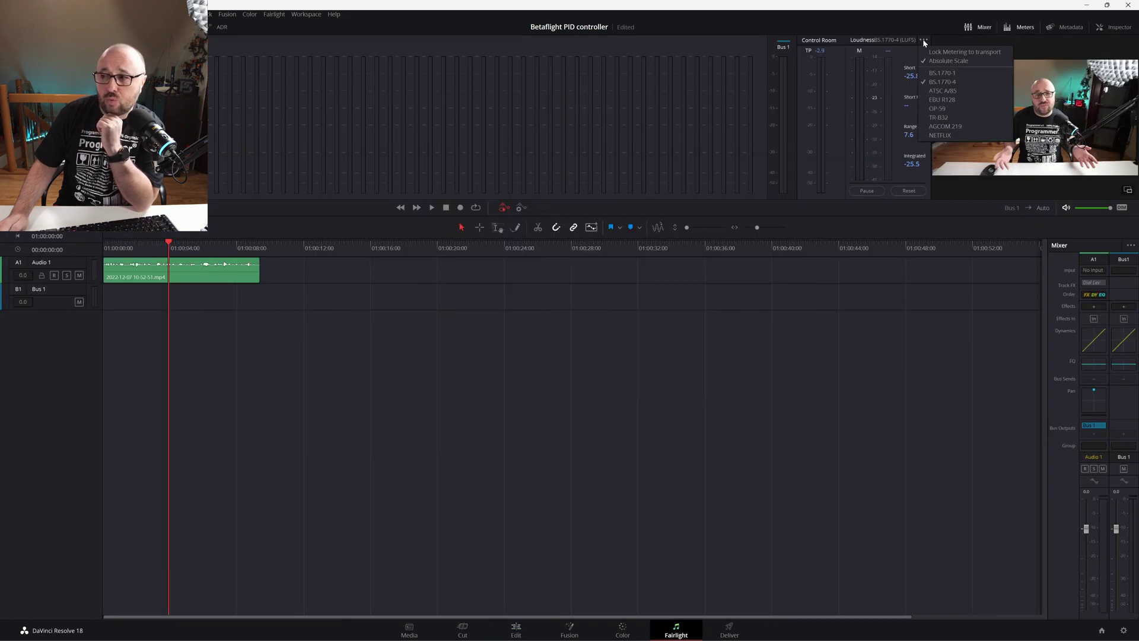
click(956, 83)
key(Home)
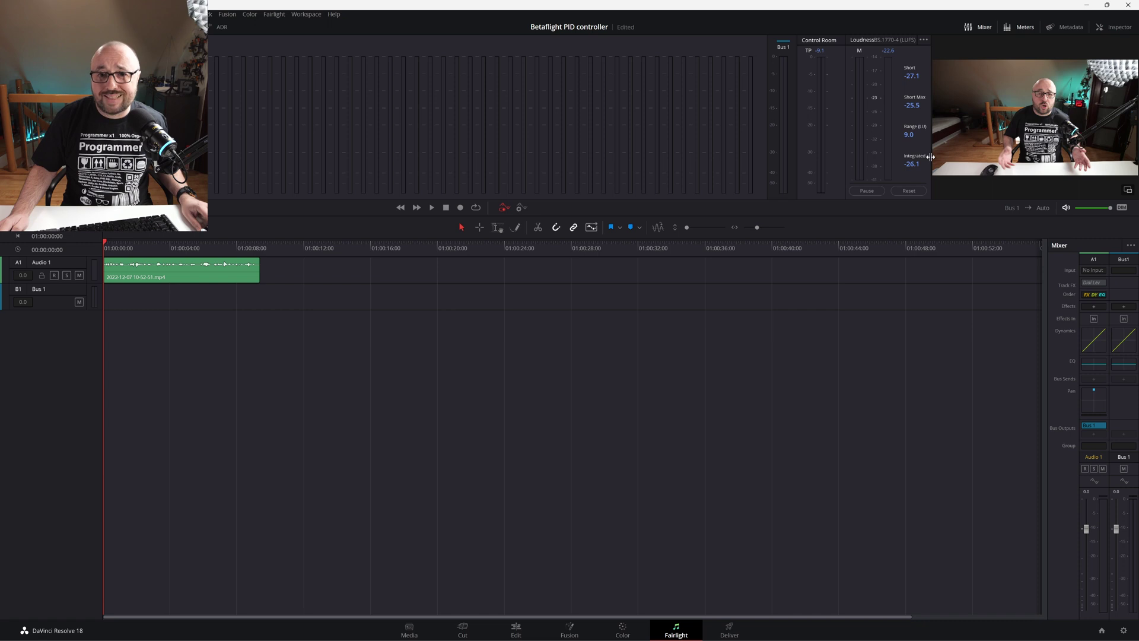
Play the clip and read the Loudness meter: -25.9 LUFS integrated, -25.4 short max.
key(space)
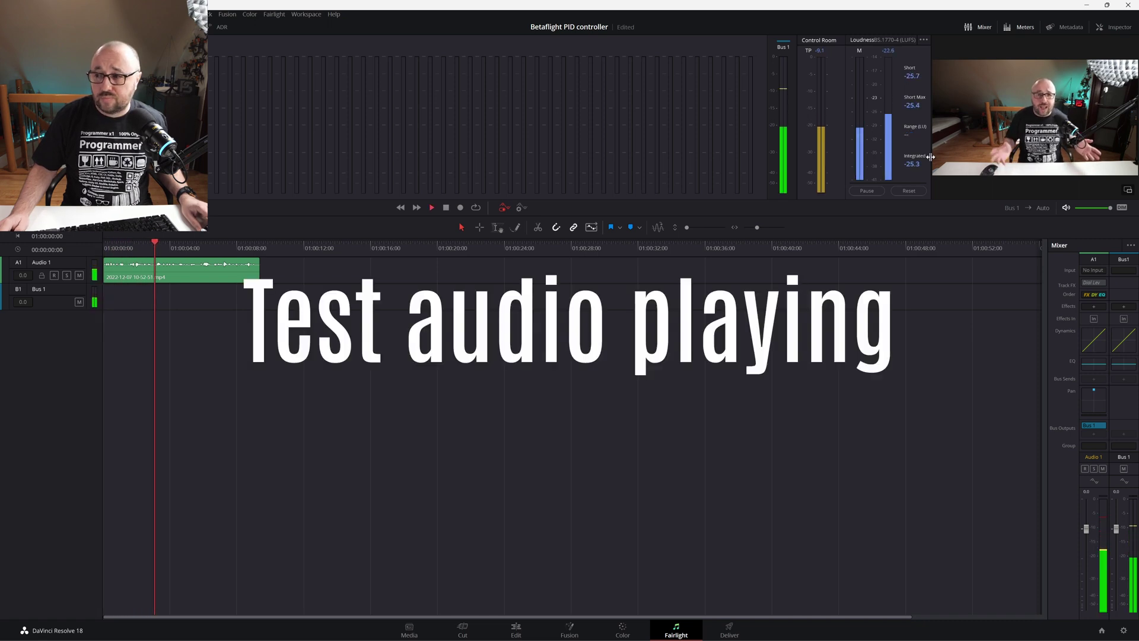
key(space)
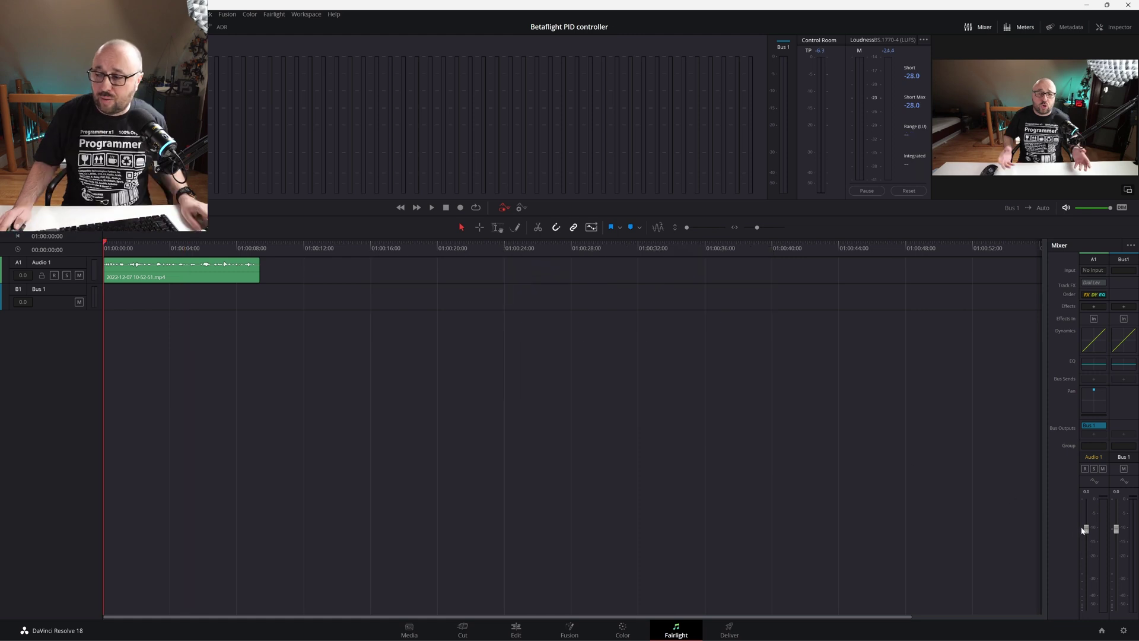
Audition Audio 1 boosted to +10, then settle the fader at +7.9 dB (about -18.4 LUFS).
drag(1083, 530, 1077, 493)
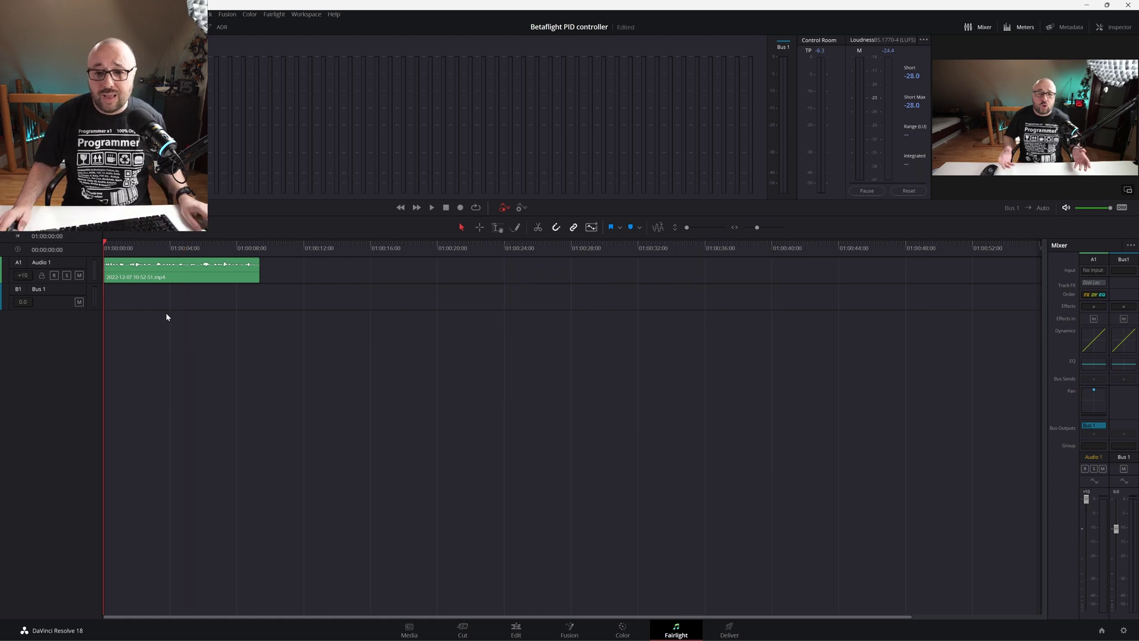
key(space)
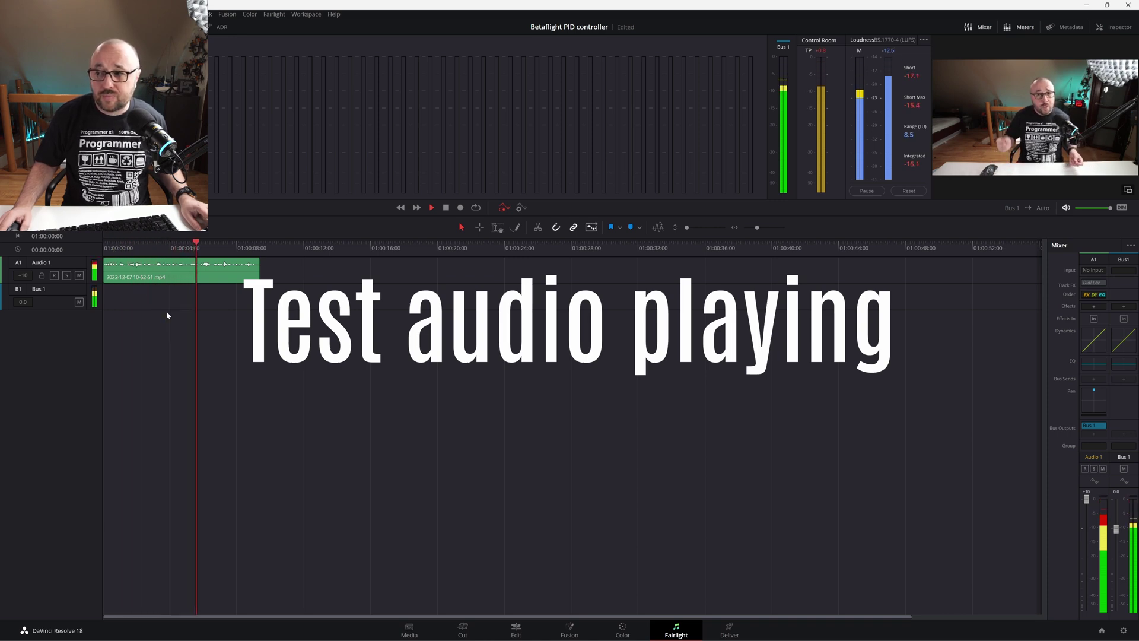
key(space)
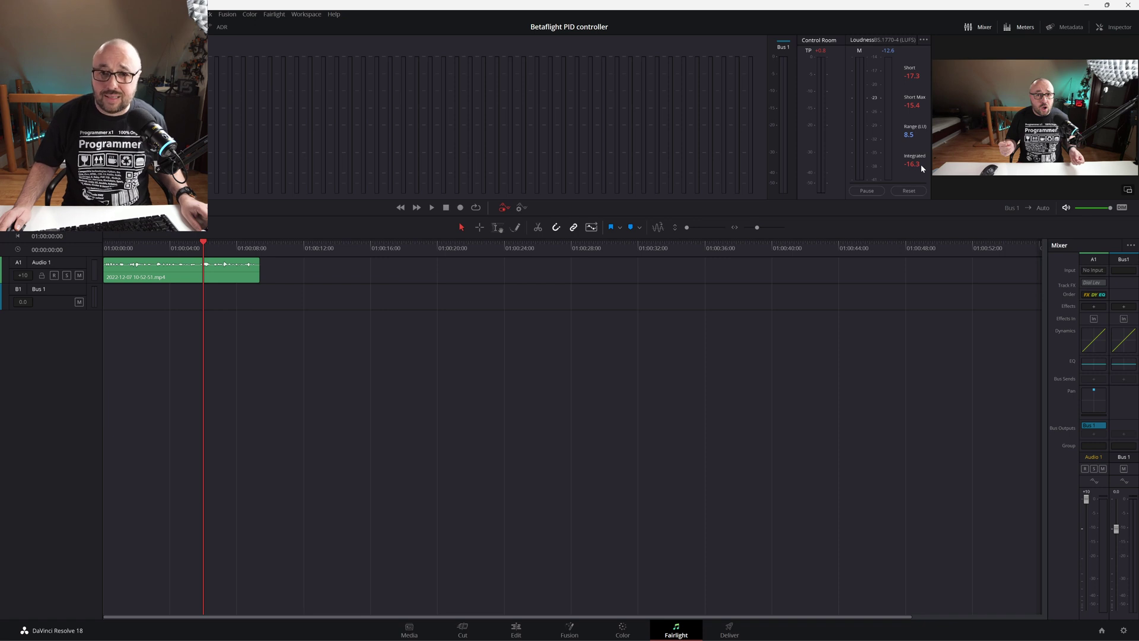
drag(1086, 499, 1087, 505)
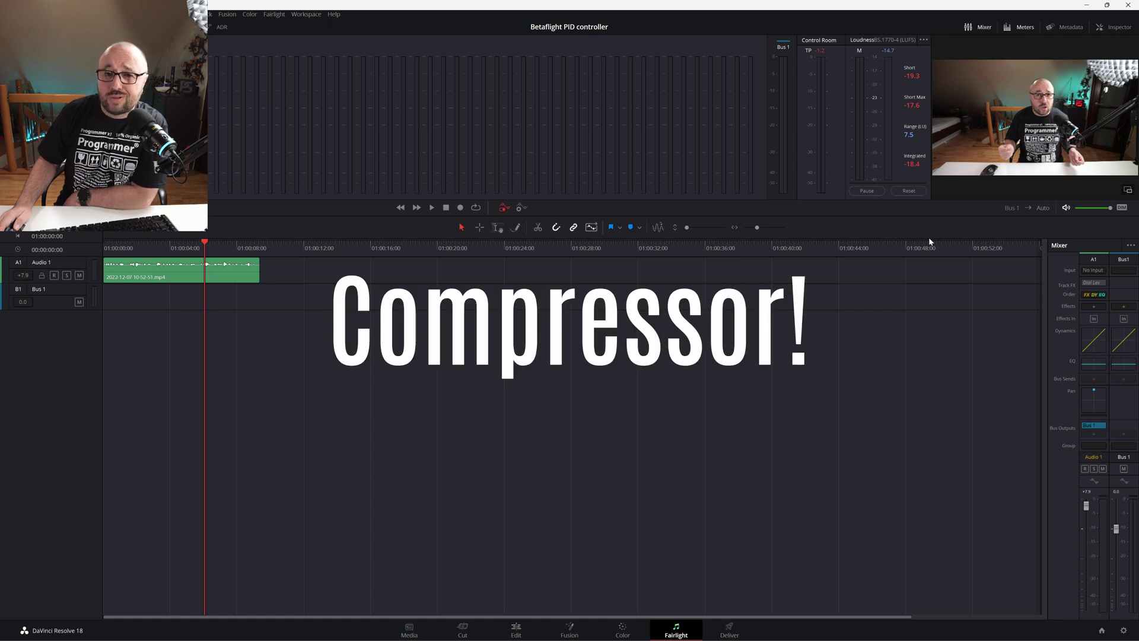
Reset the A1 fader to 0.0, open Audio 1 Dynamics, and enable the Compressor.
double_click(1087, 506)
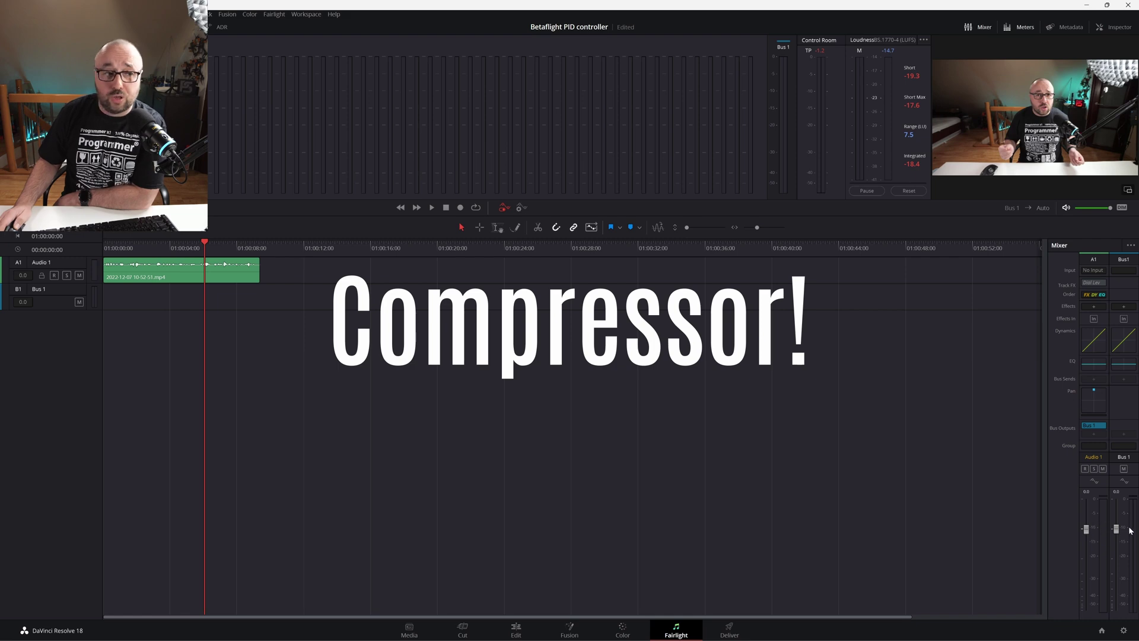
double_click(1094, 339)
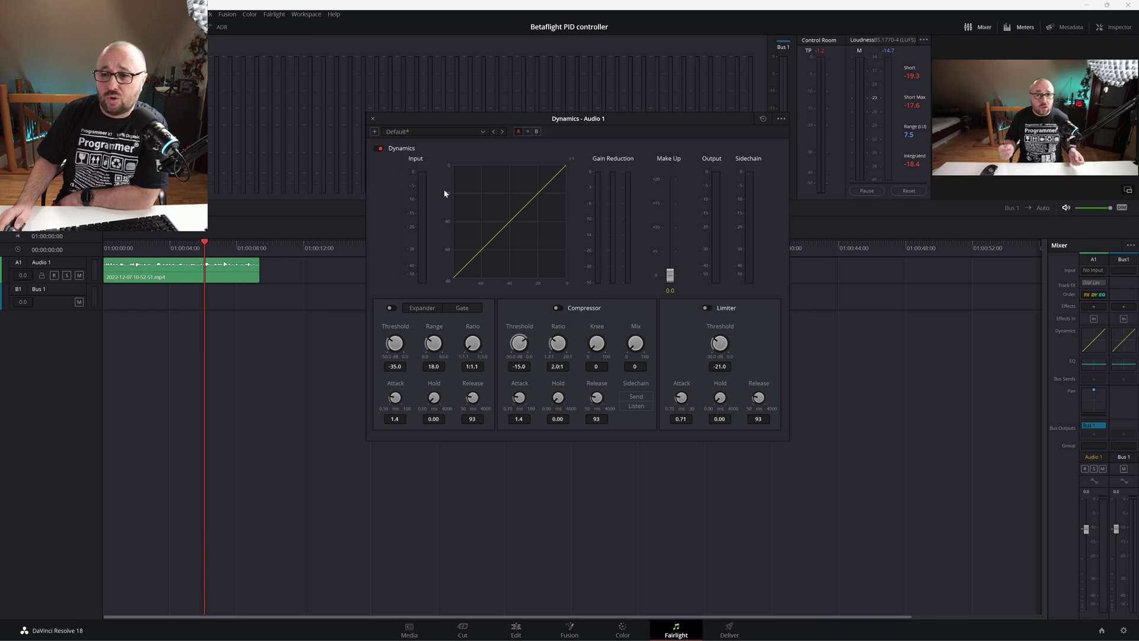
click(558, 307)
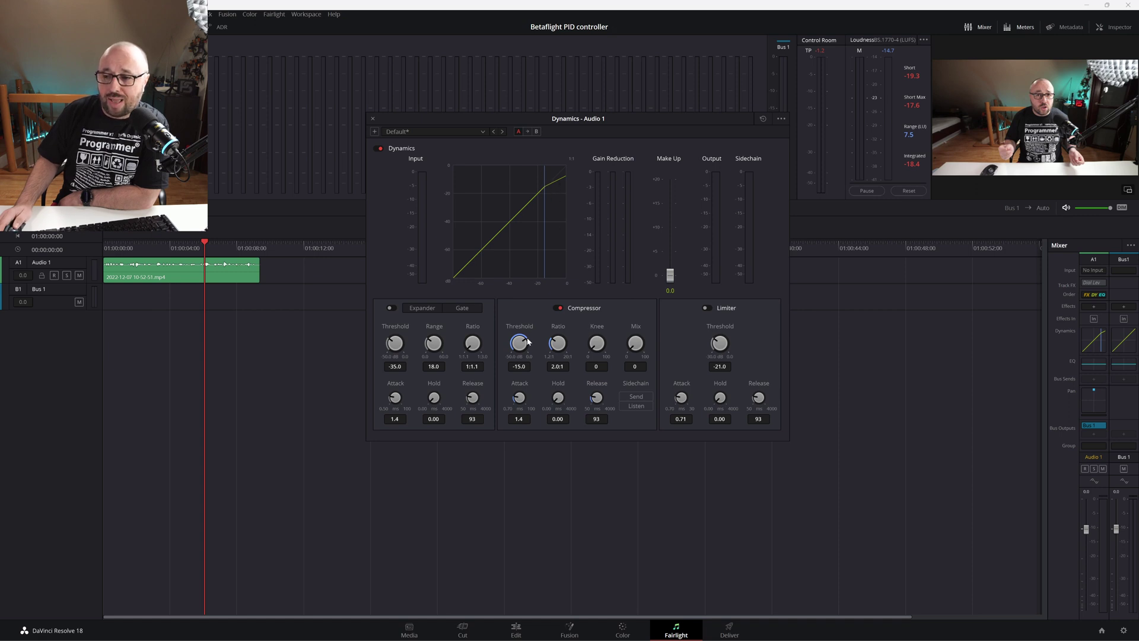
Set the Audio 1 compressor ratio to 4.0:1 and its threshold to about -24.
drag(527, 342, 490, 349)
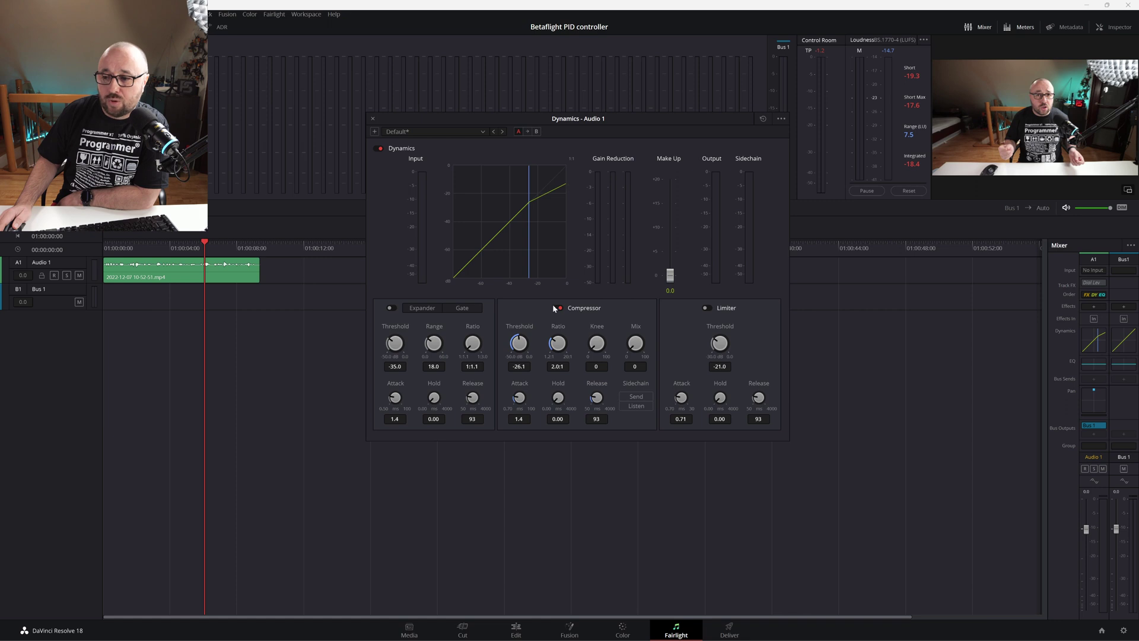
drag(555, 341, 567, 338)
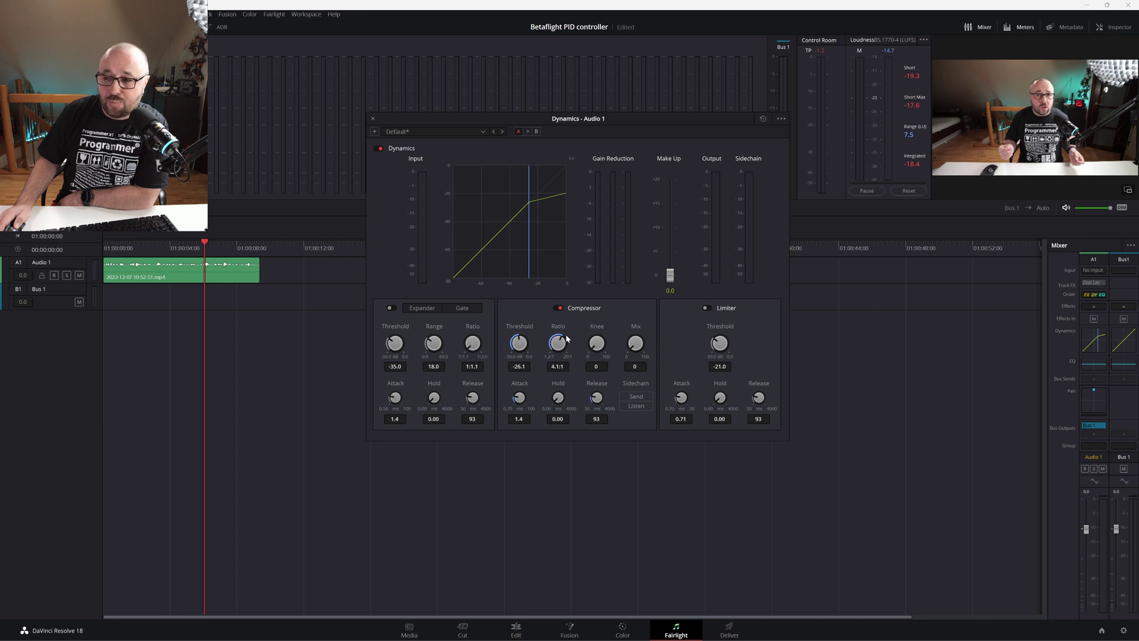
drag(567, 338, 575, 349)
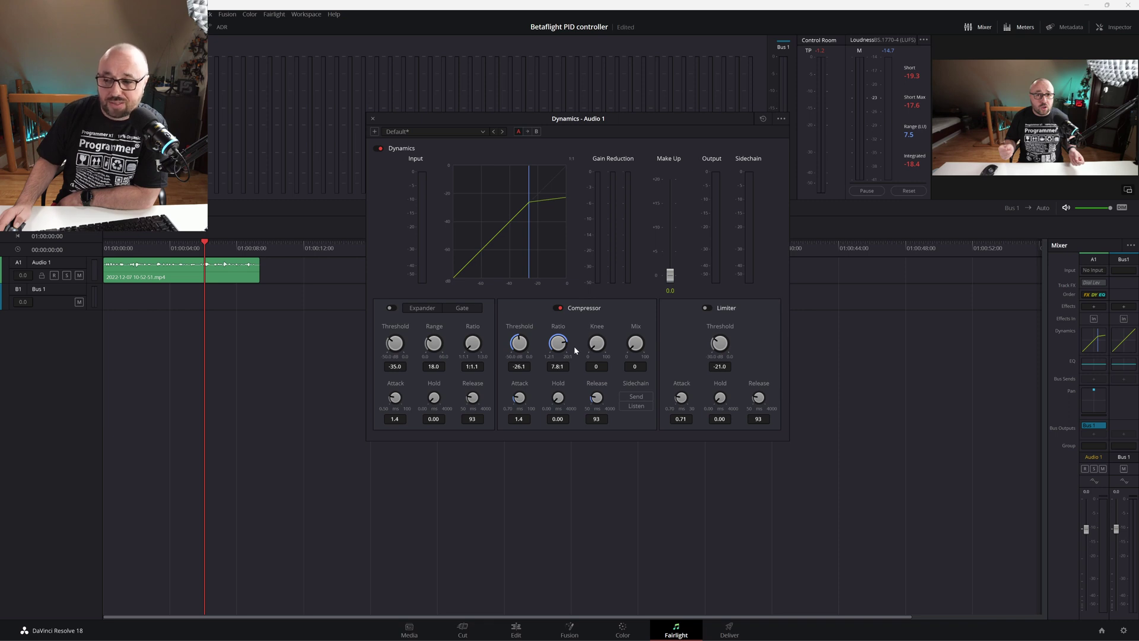
drag(574, 346, 561, 326)
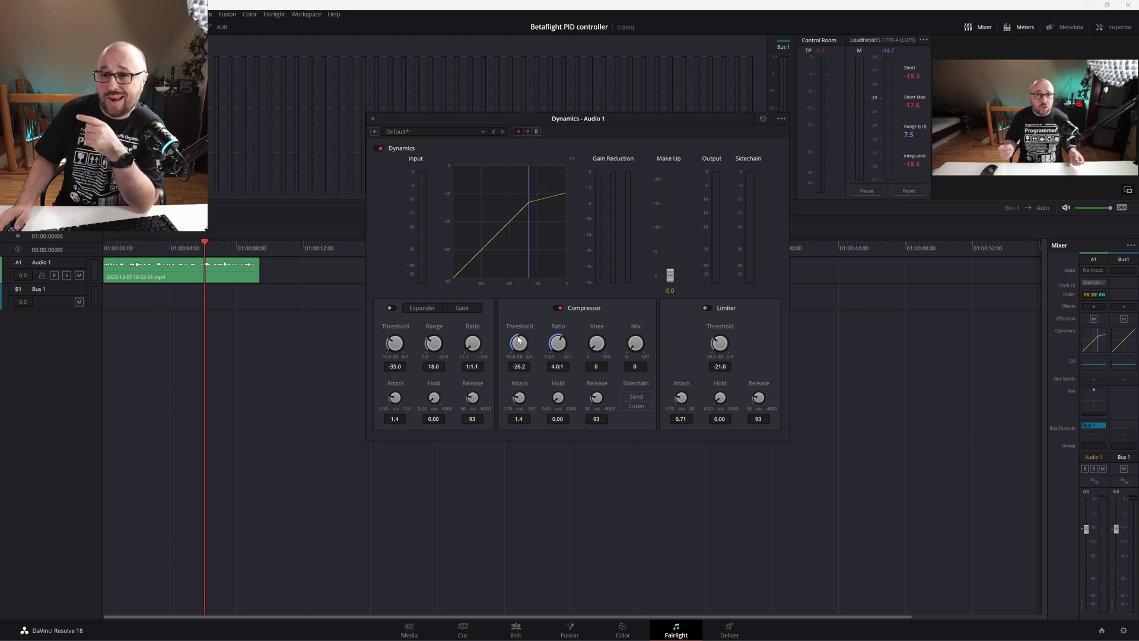
drag(518, 339, 528, 339)
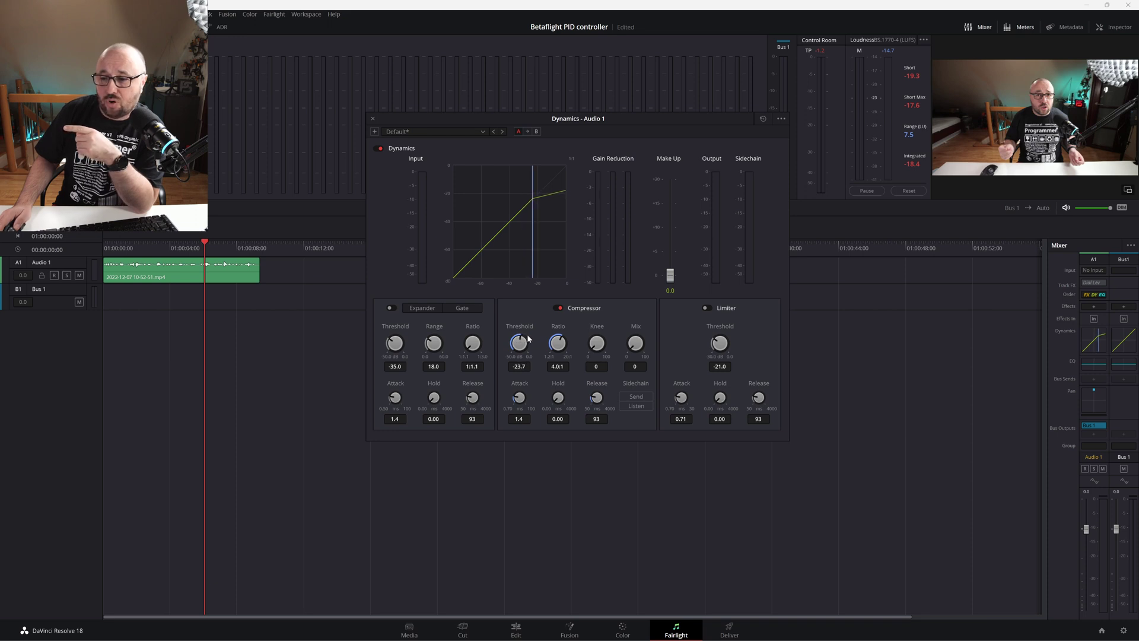
Replay the compressed clip from the start, then raise the make-up gain to 13.0.
click(107, 252)
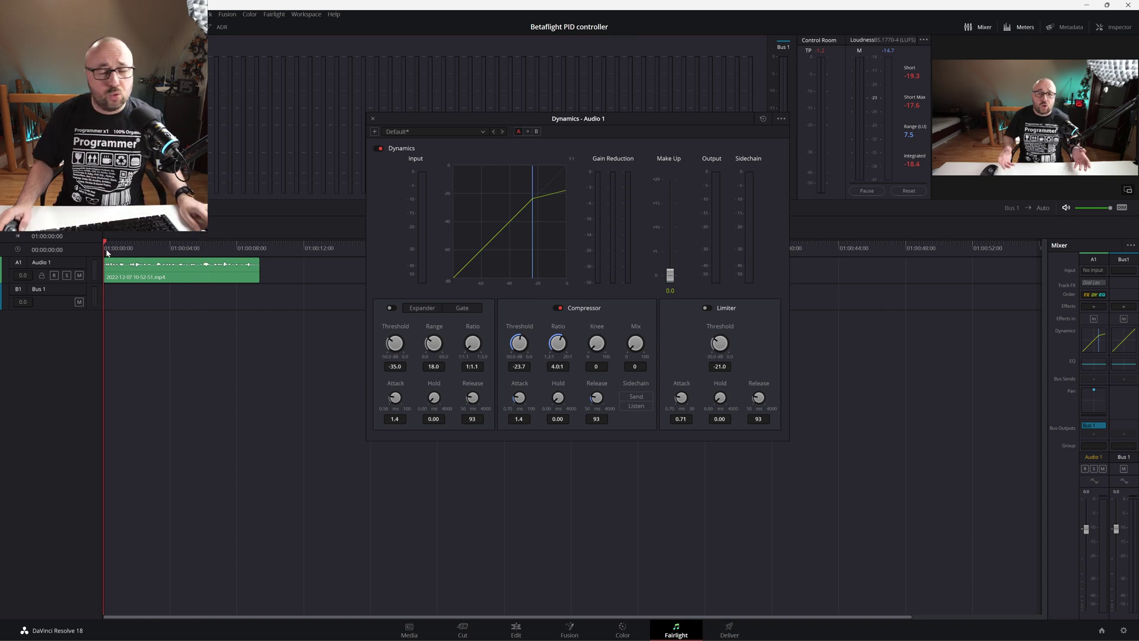
key(space)
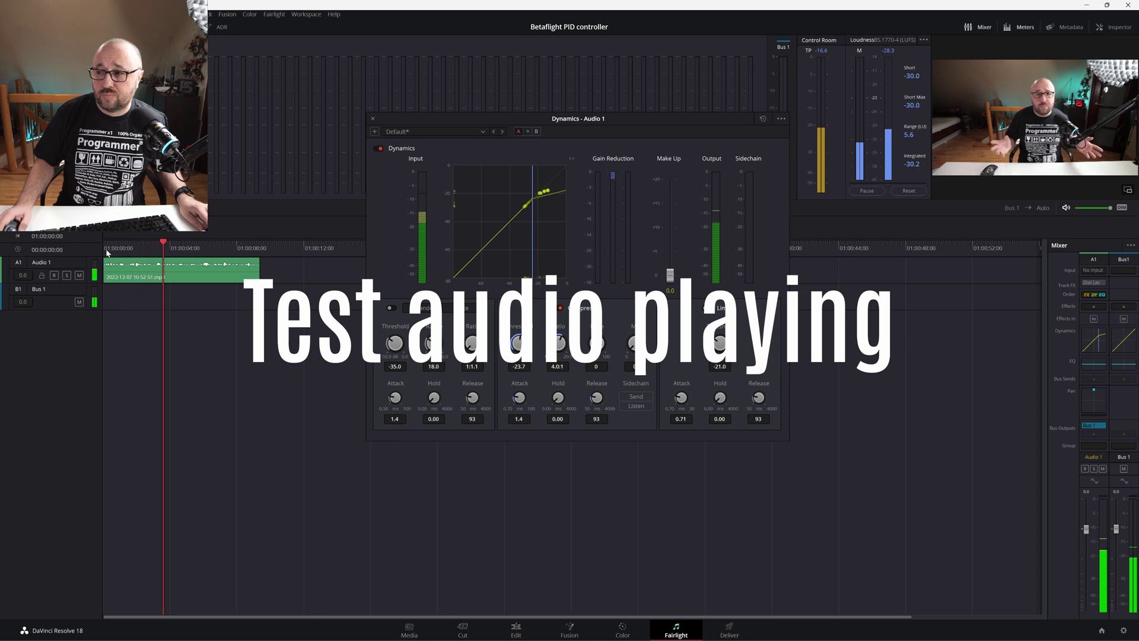
key(space)
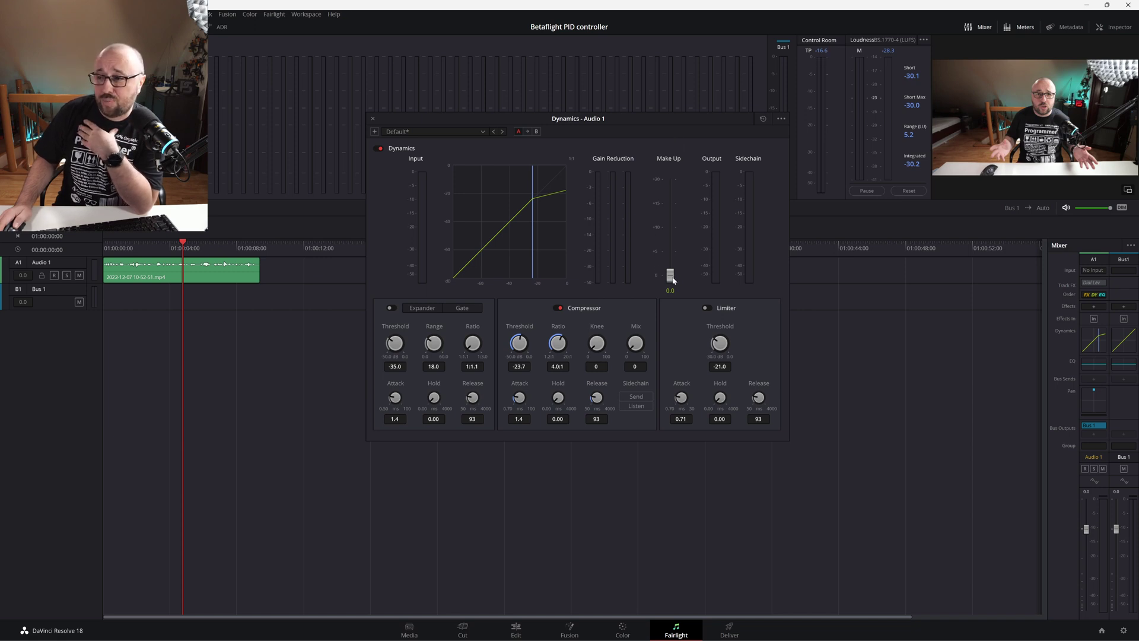
drag(673, 279, 670, 216)
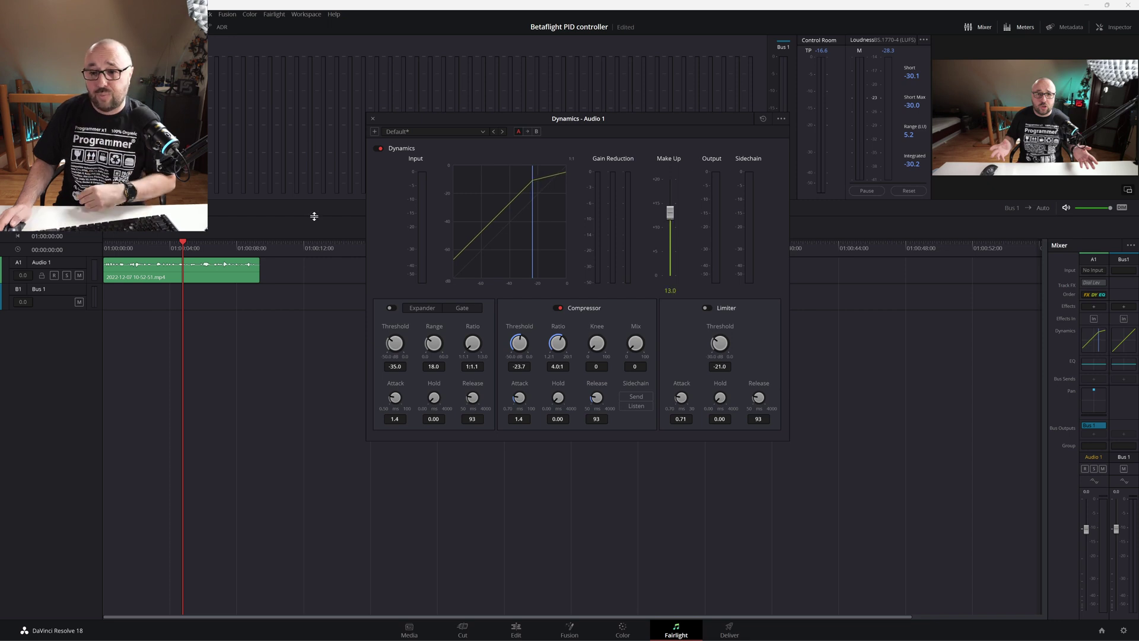
Replay from the start to read -17.5 LUFS integrated, then raise make-up gain to about 15.0.
click(105, 249)
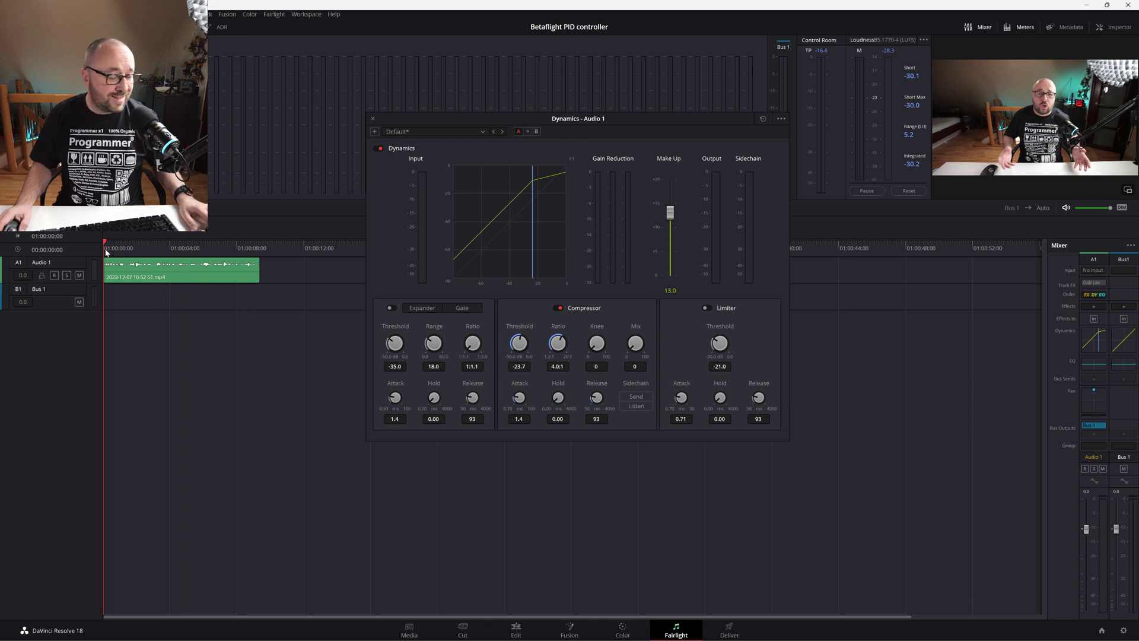
key(space)
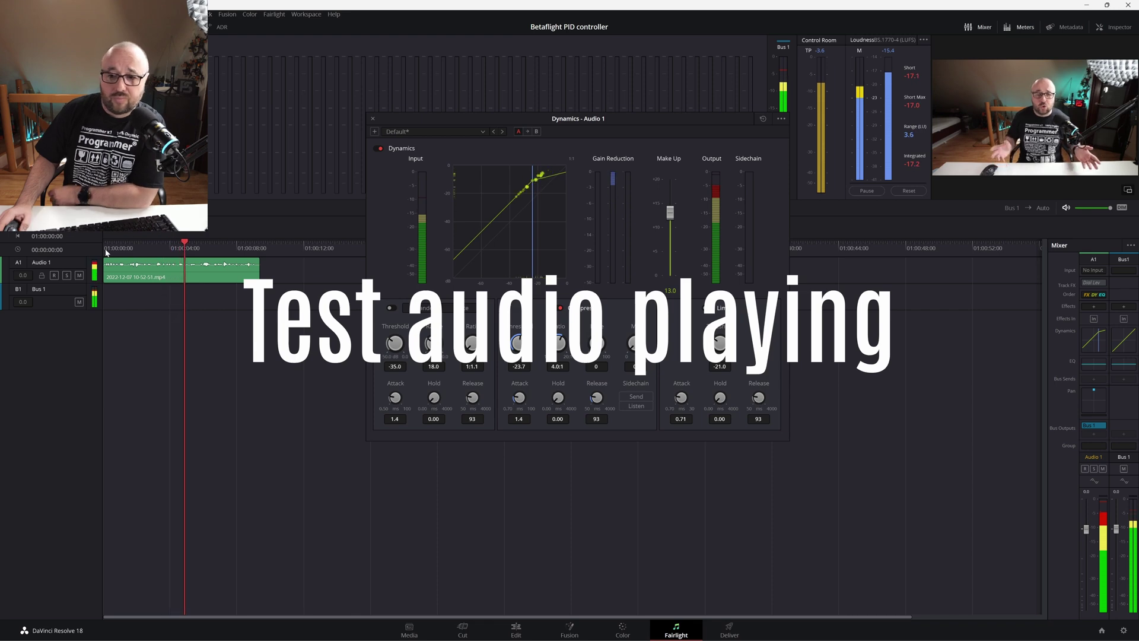
key(space)
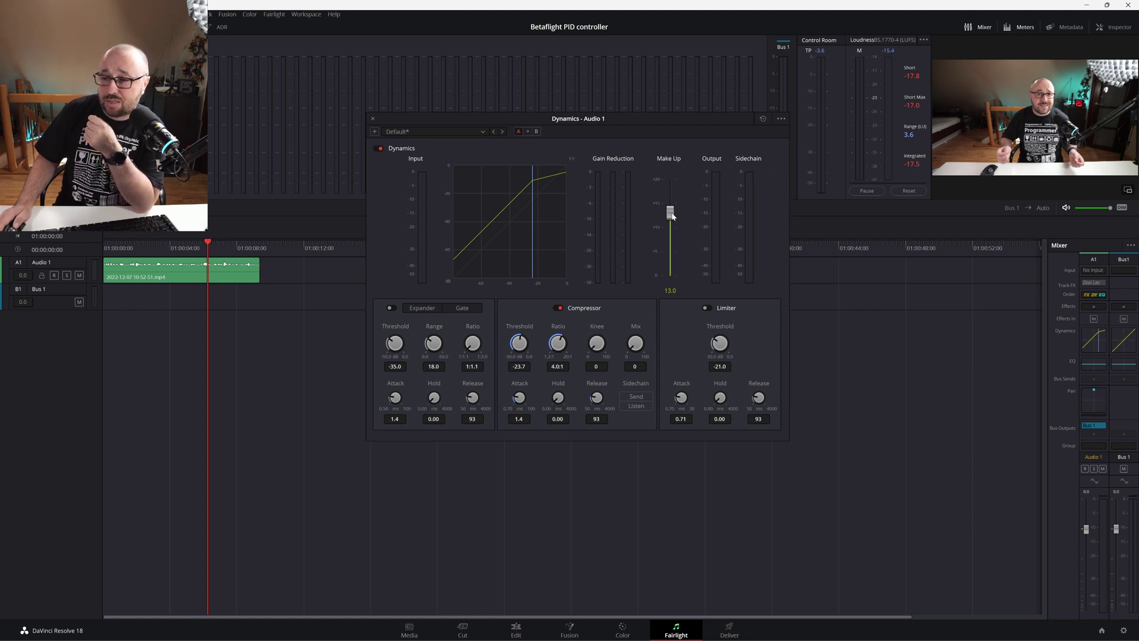
drag(673, 215, 671, 206)
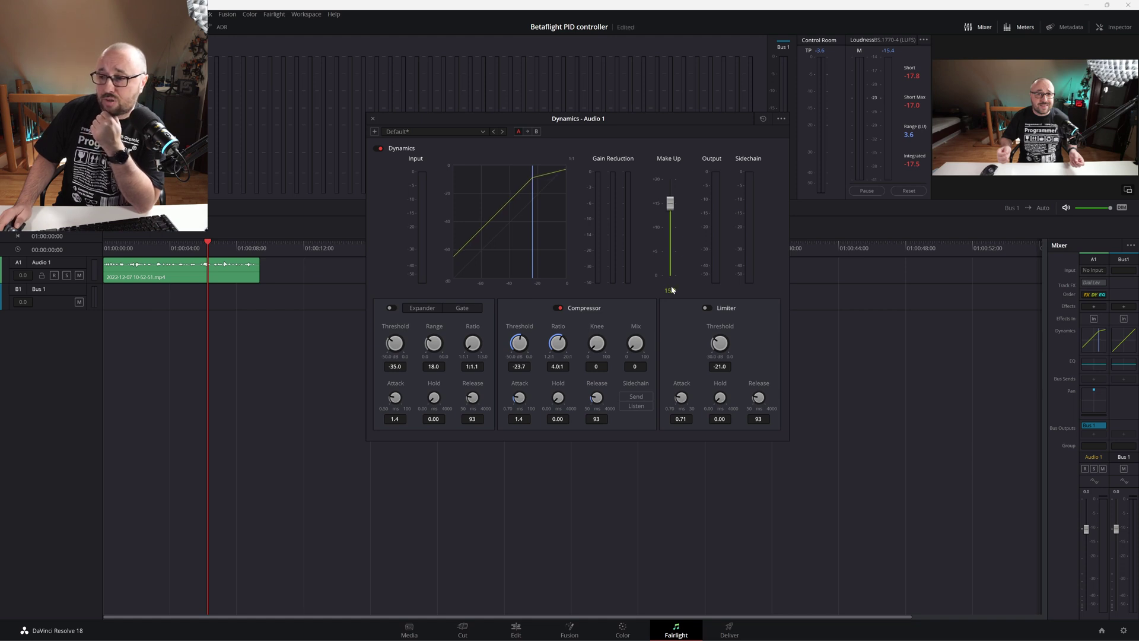
Replay the clip from the start, measuring -15.2 LUFS integrated and -15.0 short max.
click(105, 249)
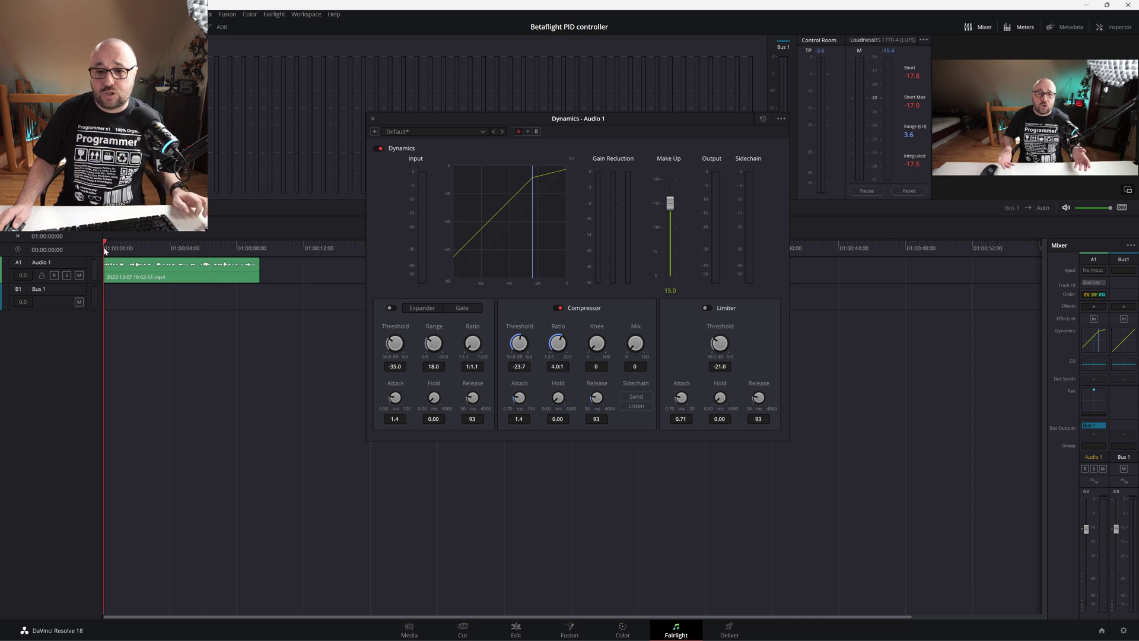
key(space)
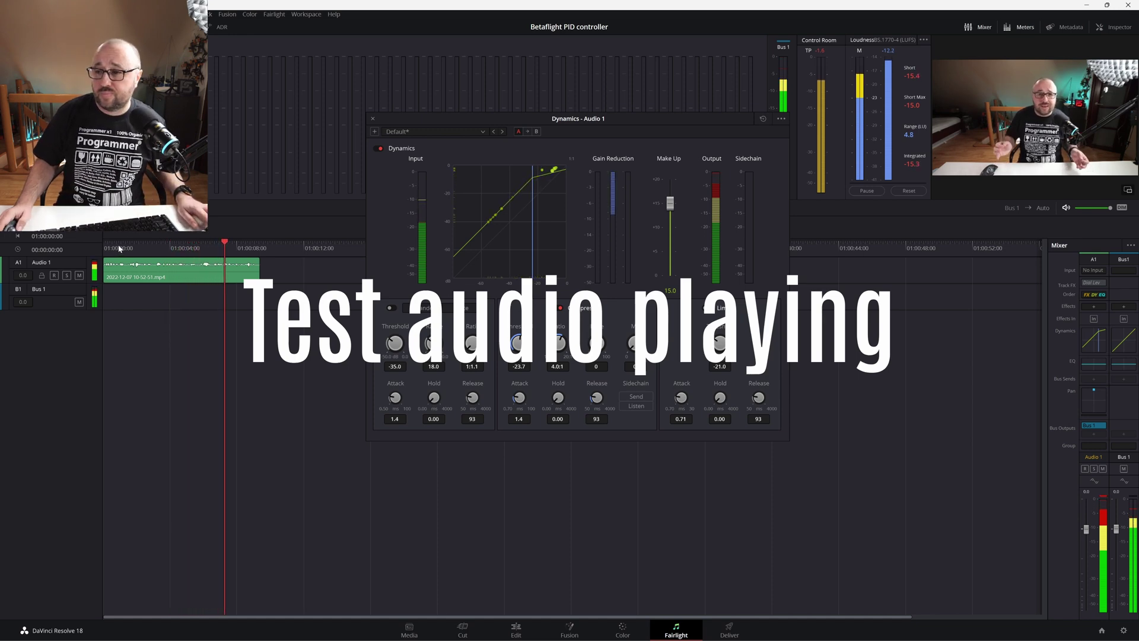
key(space)
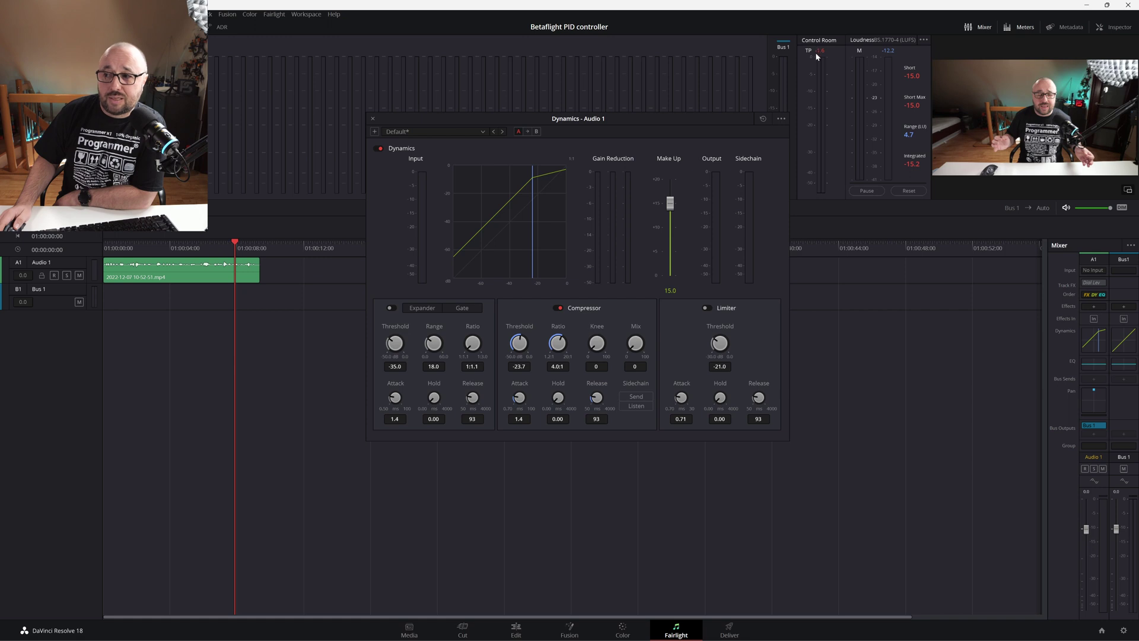